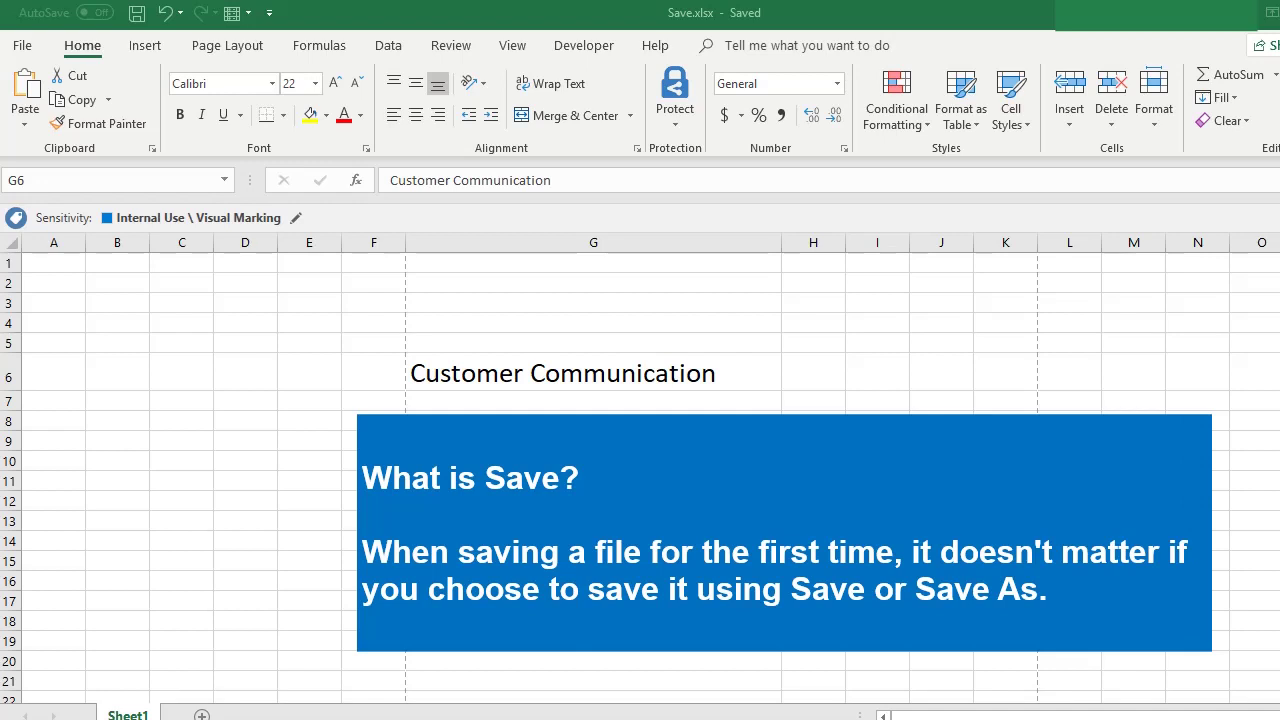
Step: Enter the channel name in G7 below the Customer Communication heading, then bring up Save As
left_click(513, 360)
left_click(520, 401)
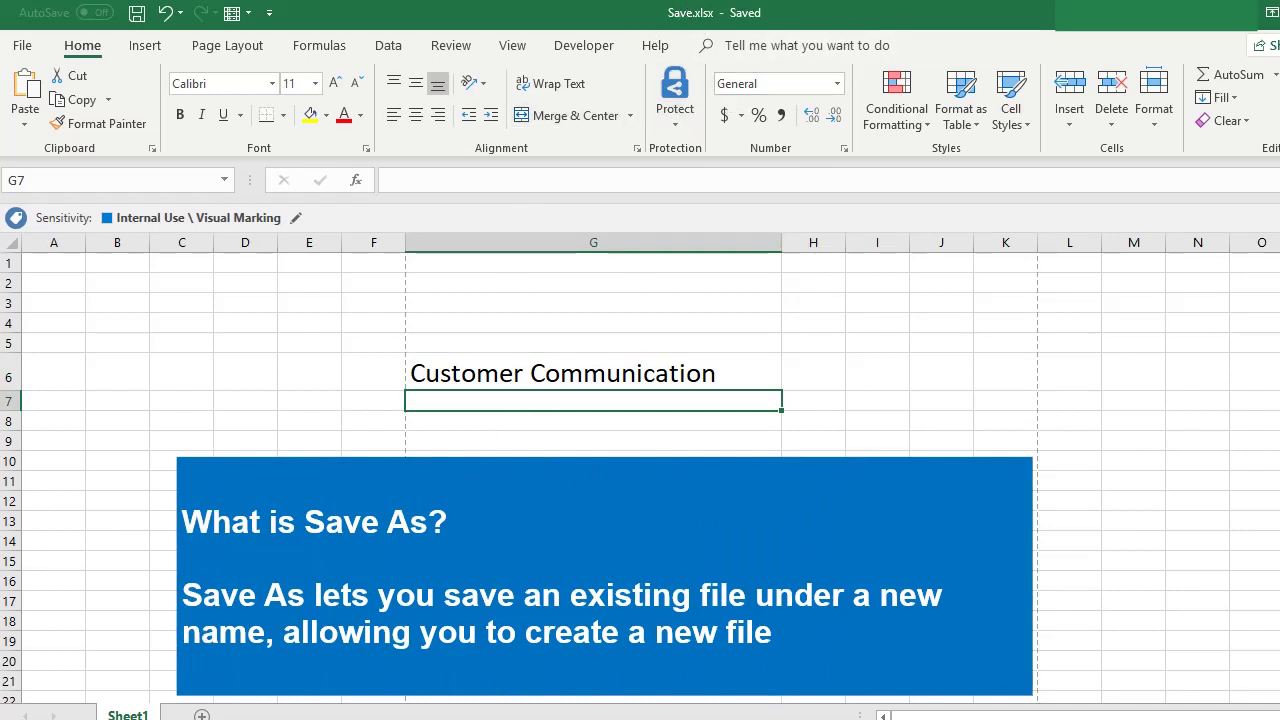
type("Krish")
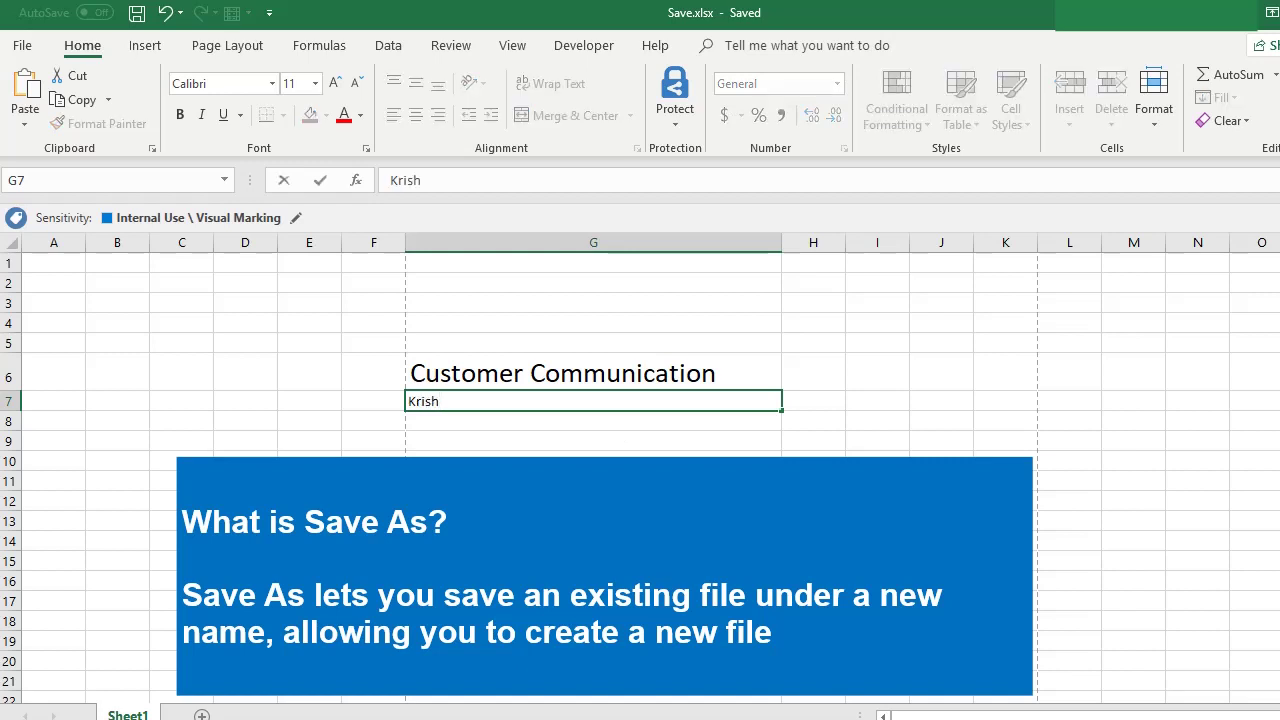
type("'s")
type("E")
type("xcel Anywhere")
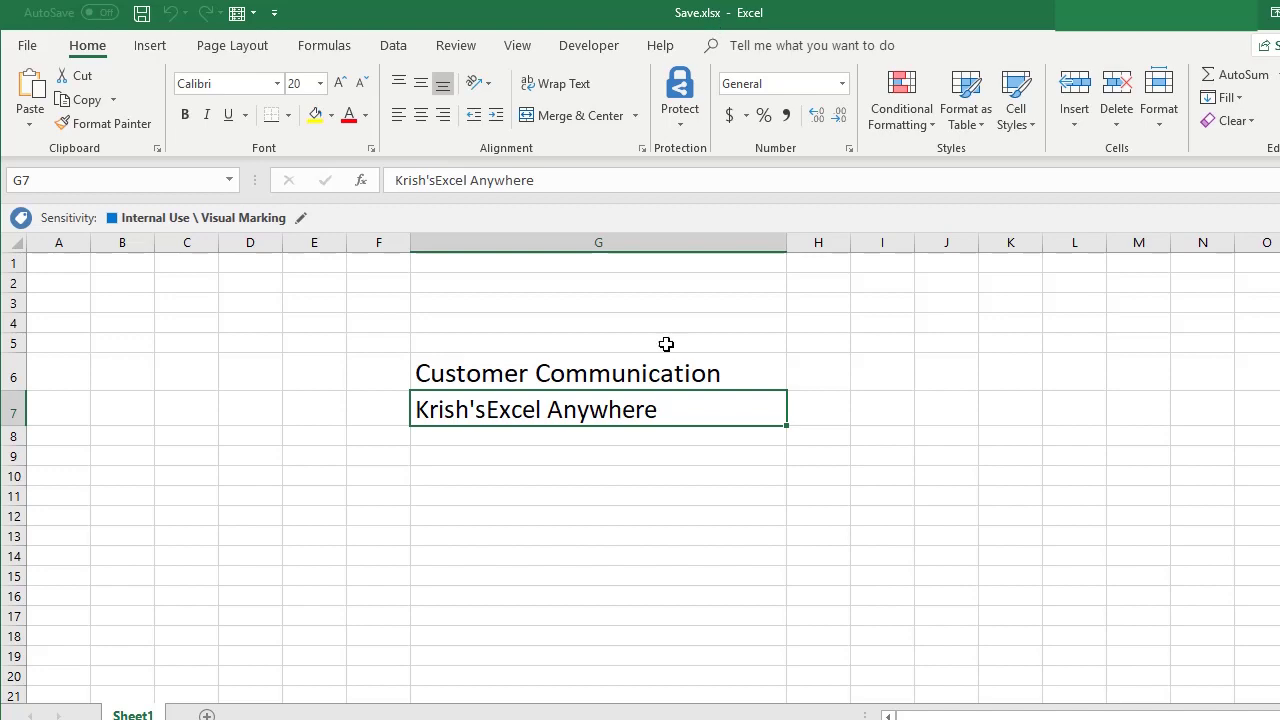
key("F12")
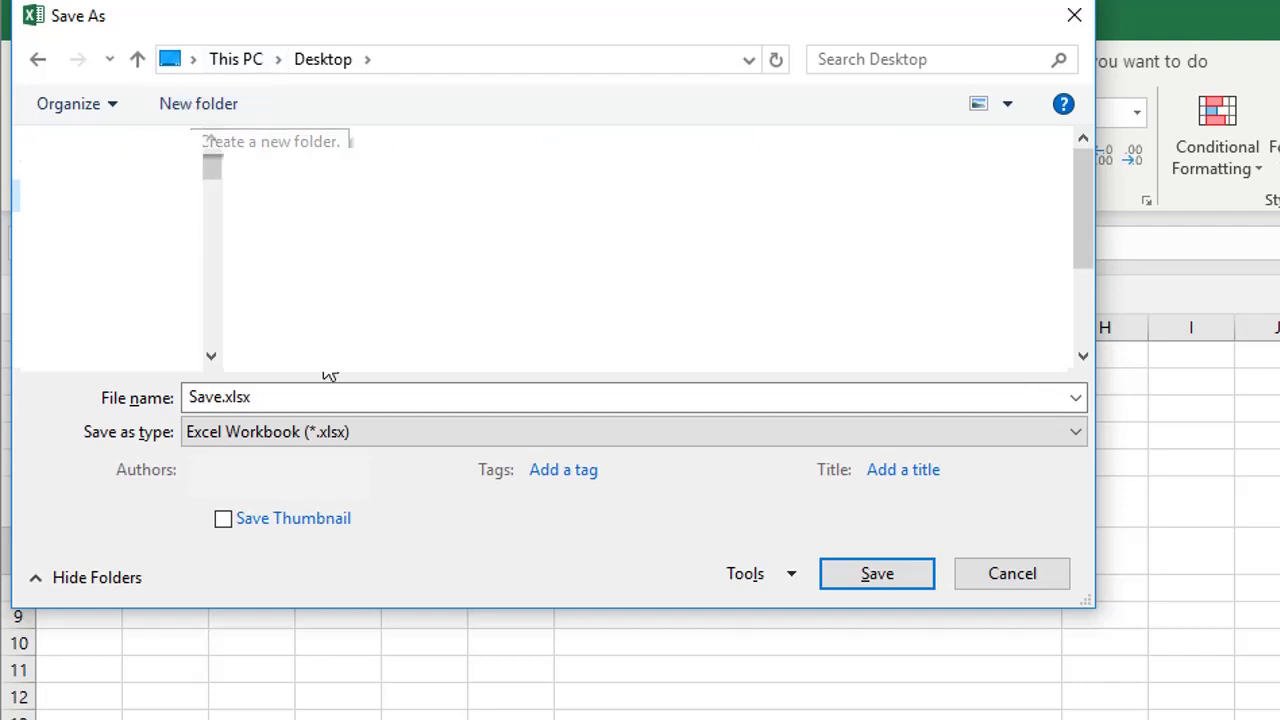
Step: Append ' As' to the file name so it reads Save As.xlsx, keeping the .xlsx extension
left_click(266, 400)
double_click(220, 398)
left_click(221, 398)
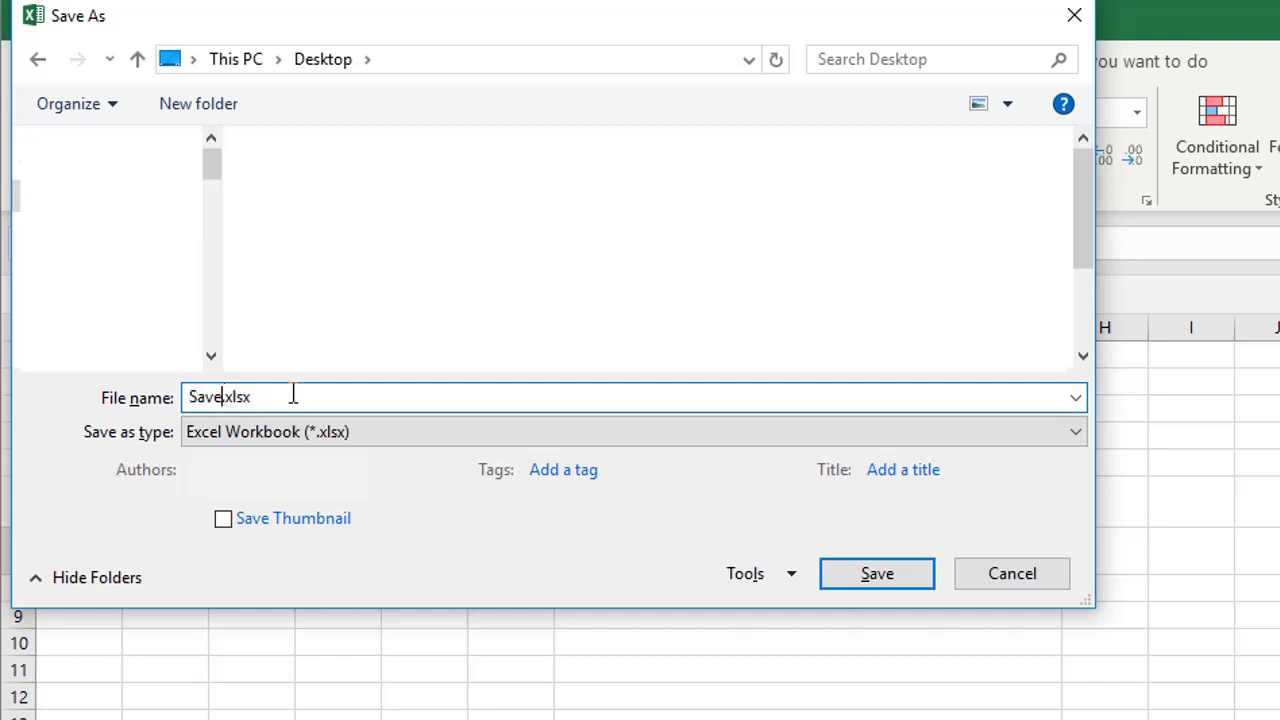
type("As")
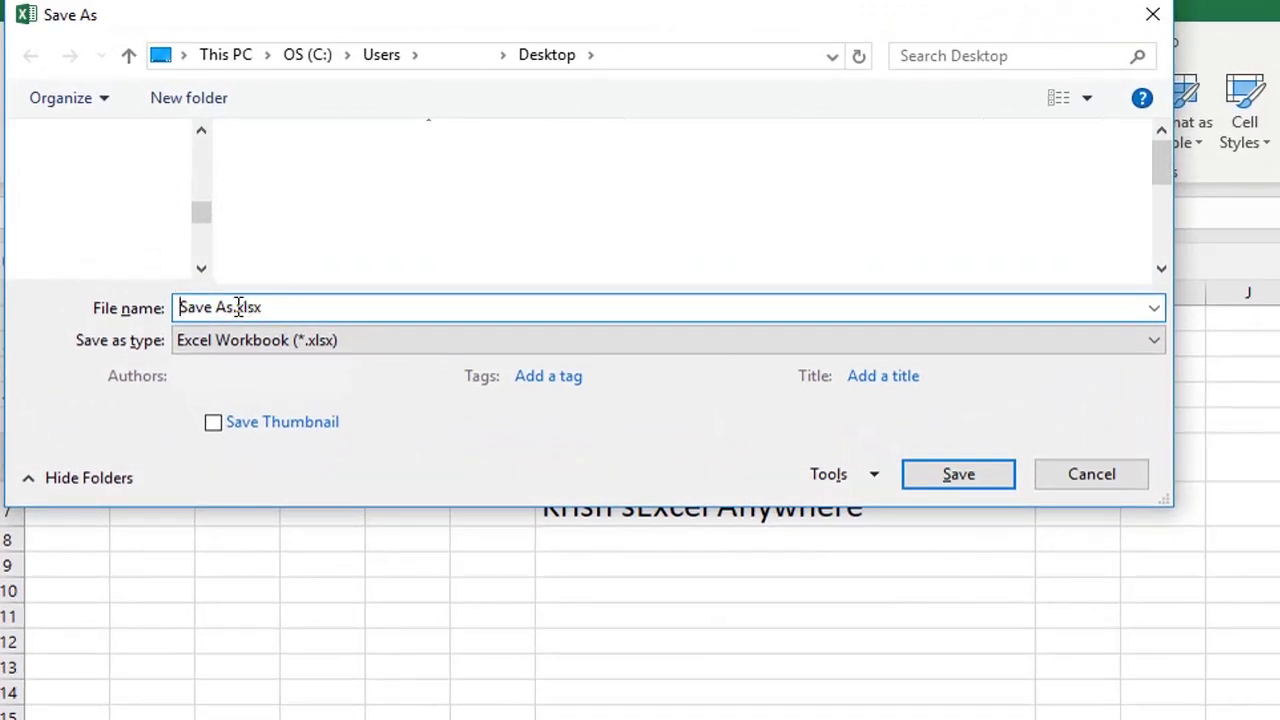
left_click_drag(238, 310, 305, 312)
left_click(305, 312)
left_click_drag(237, 307, 286, 307)
left_click(313, 308)
Step: Save the workbook as Save As.xlsx and type 'Learn Excel' into G8
left_click(683, 440)
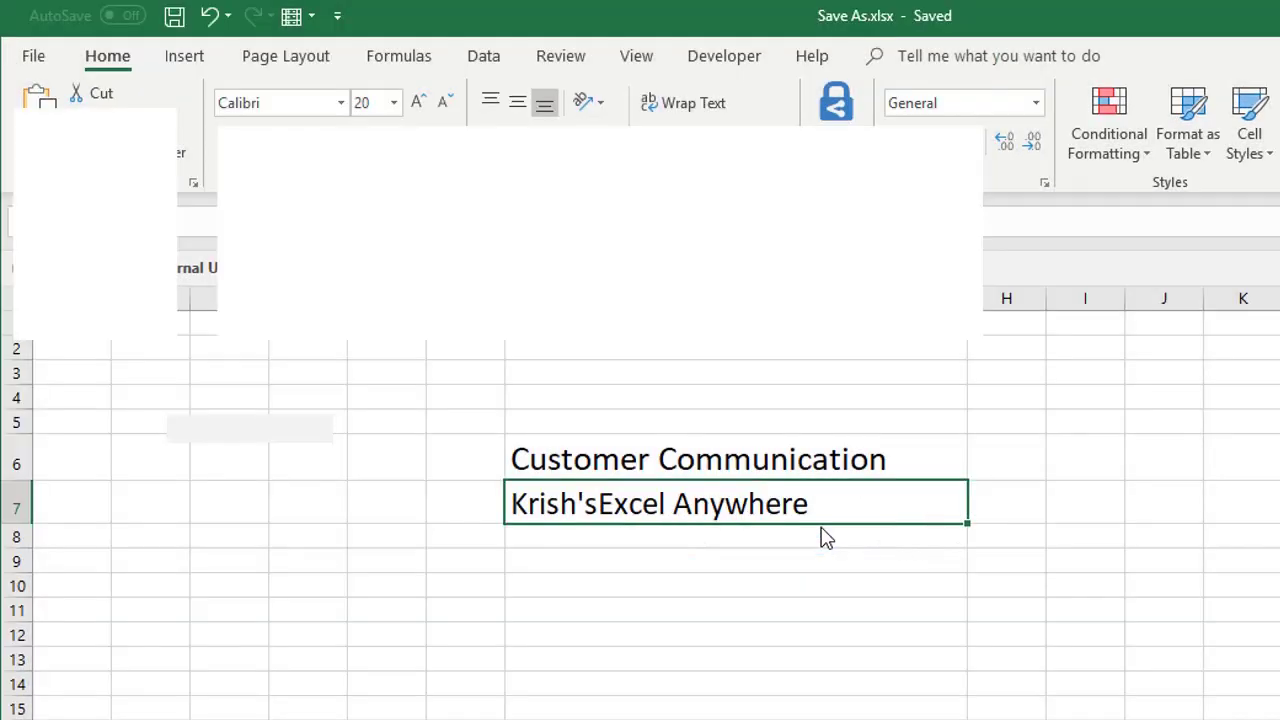
left_click(689, 538)
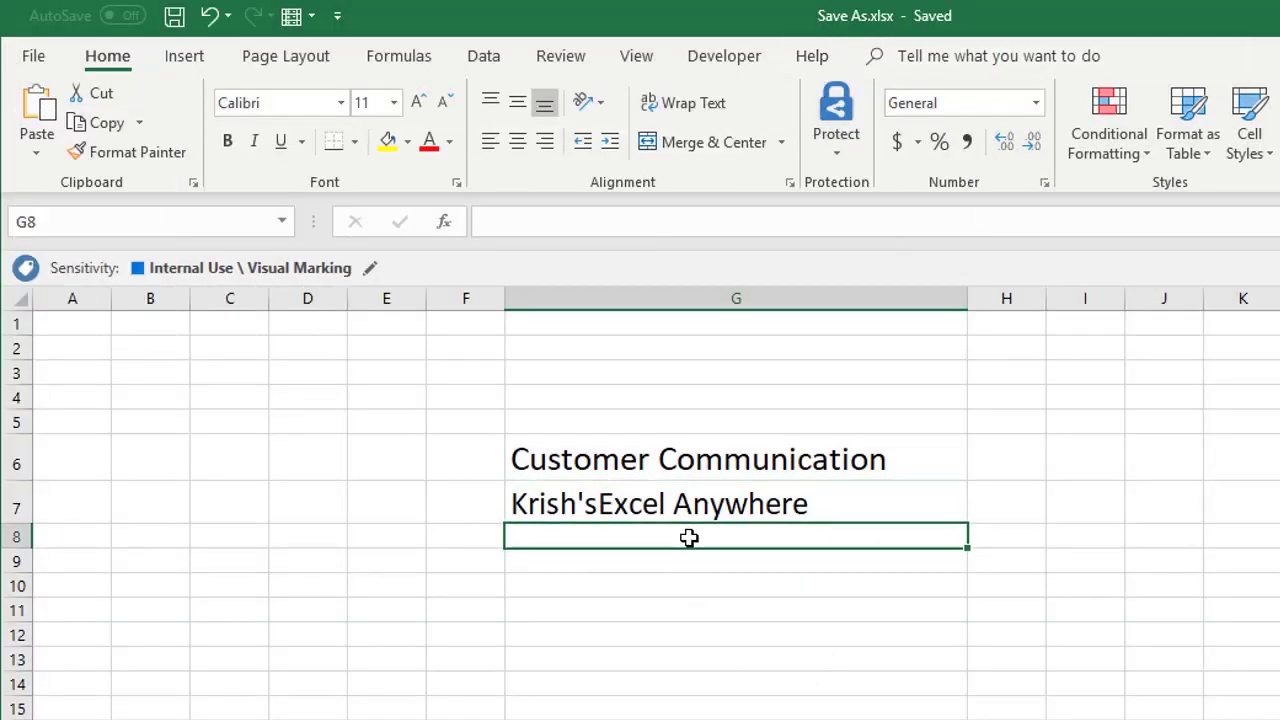
type("Learn Excel")
Step: Commit the 'Learn Excel' entry in G8, save with Ctrl+S, and close Excel
left_click(738, 655)
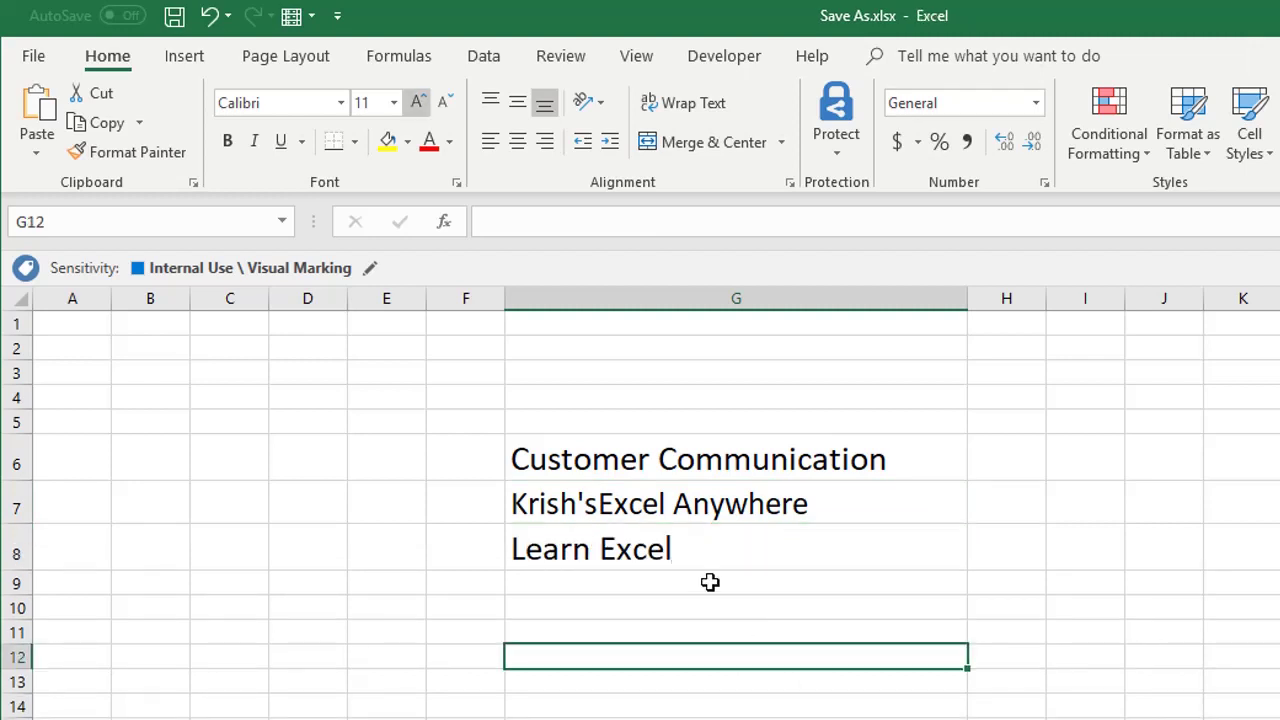
left_click(681, 558)
key("ctrl+s")
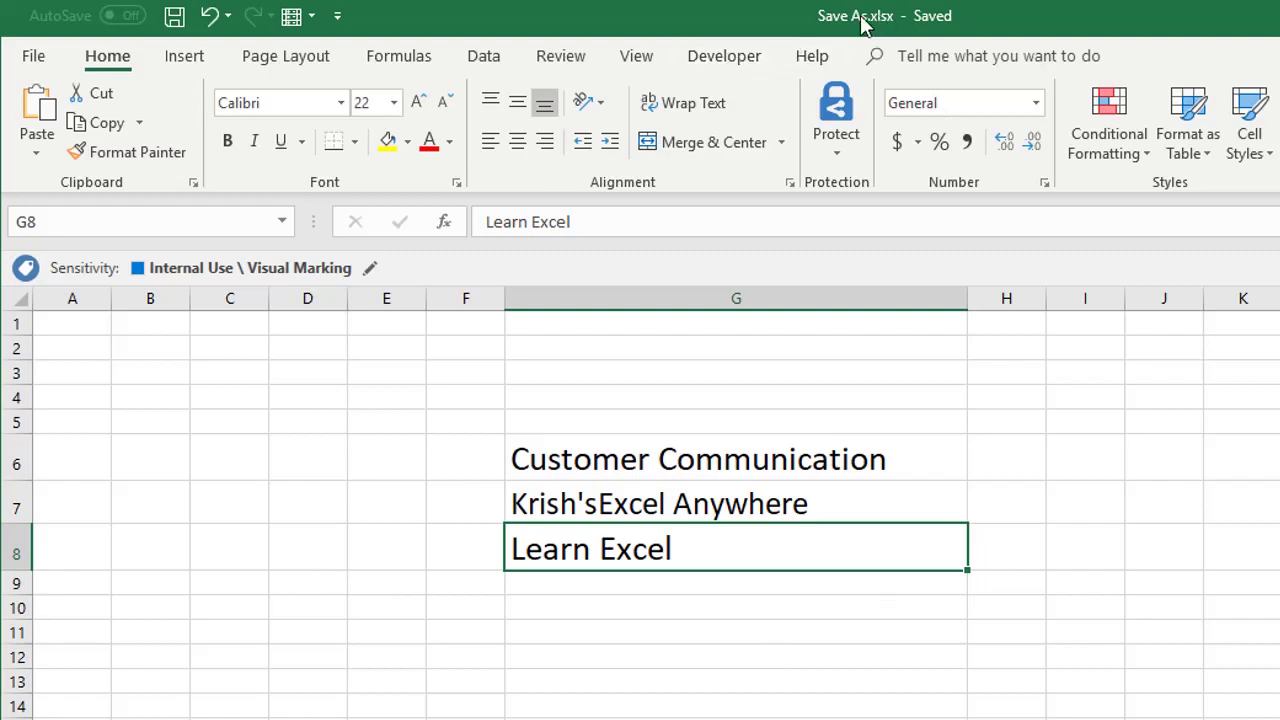
key("alt+F4")
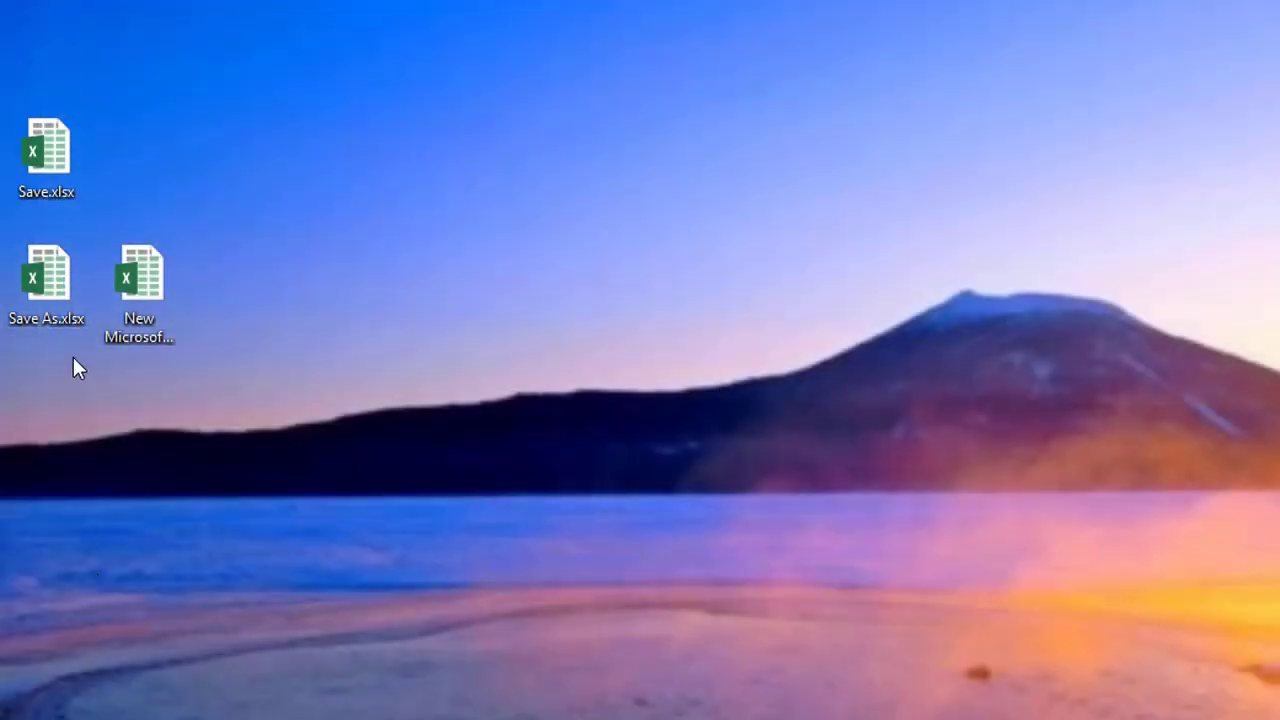
Step: Reopen Save As.xlsx from the desktop and move to G8 to confirm 'Learn Excel' is there
double_click(43, 286)
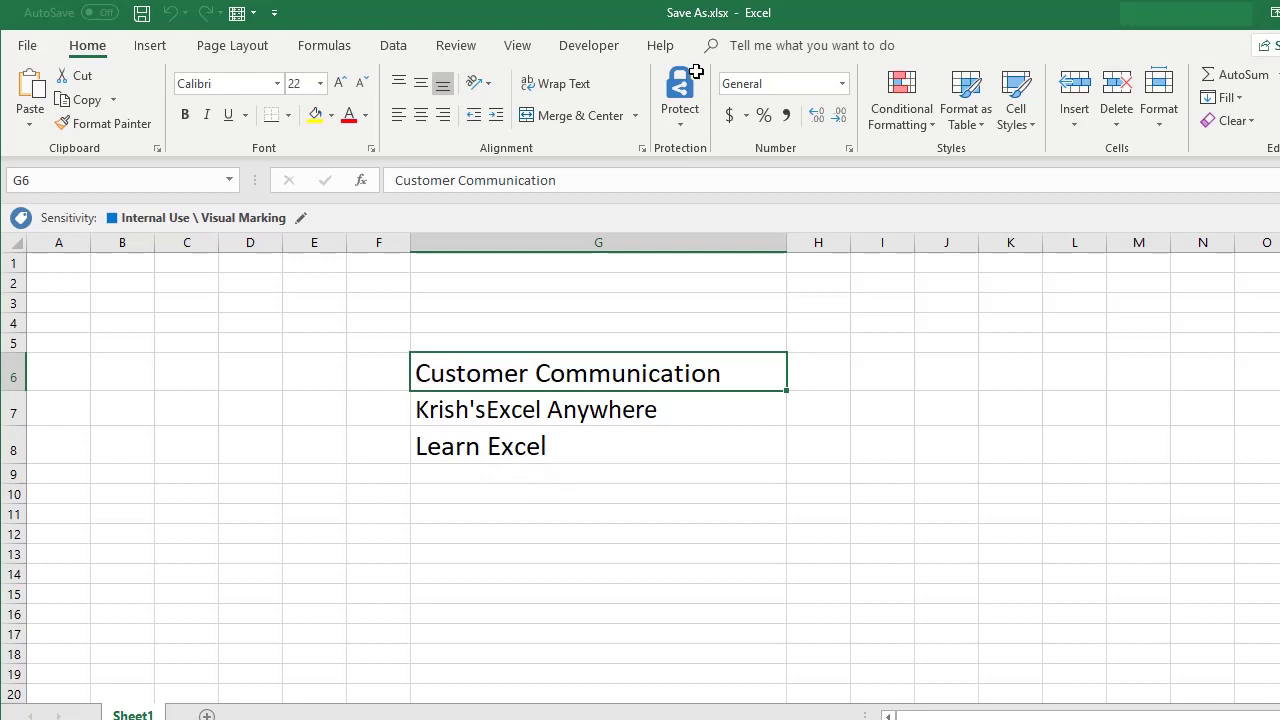
key("Down")
key("Down")
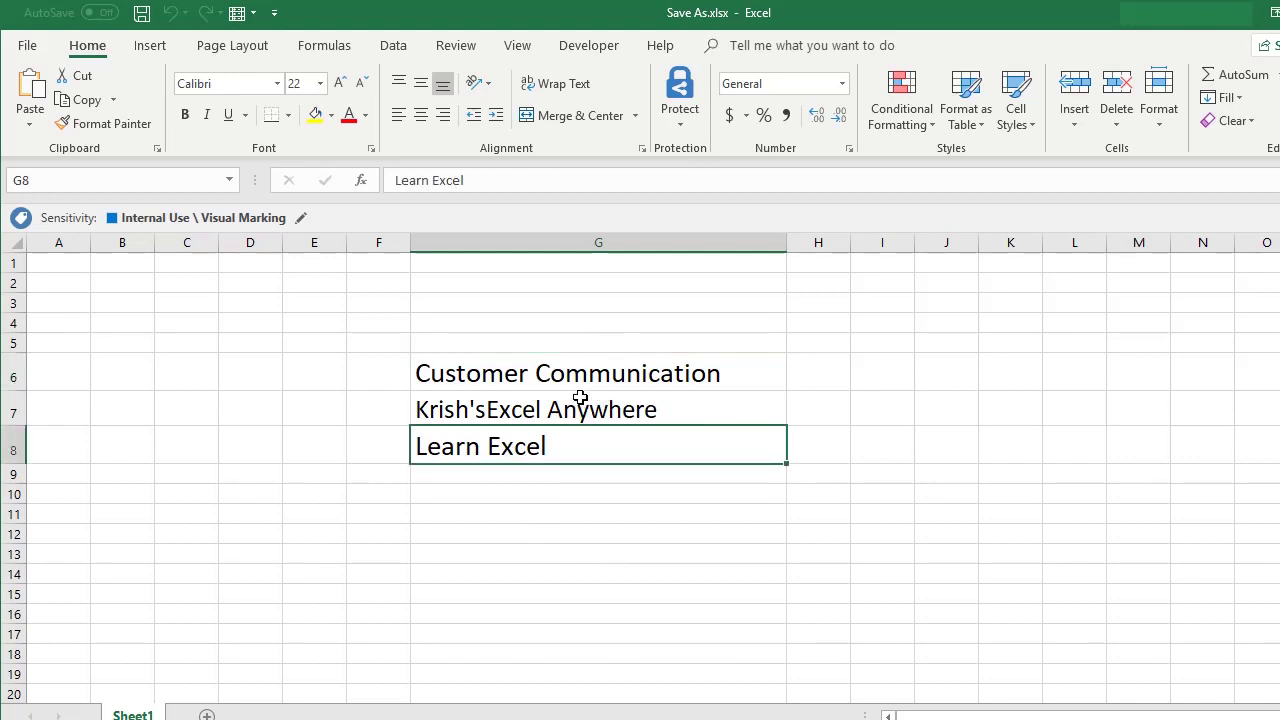